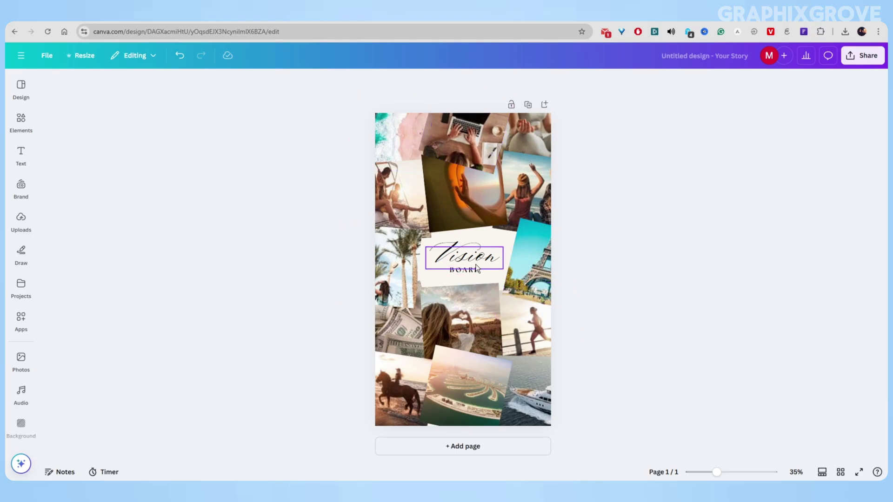
Step: Check the custom width and height fields for the 1080 × 1920 collage, then return to the resize list
left_click_drag(716, 472, 720, 473)
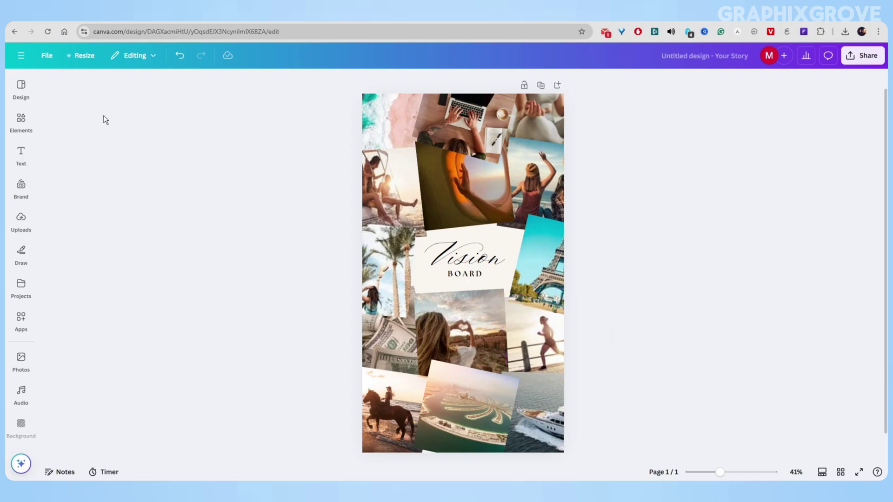
left_click(79, 56)
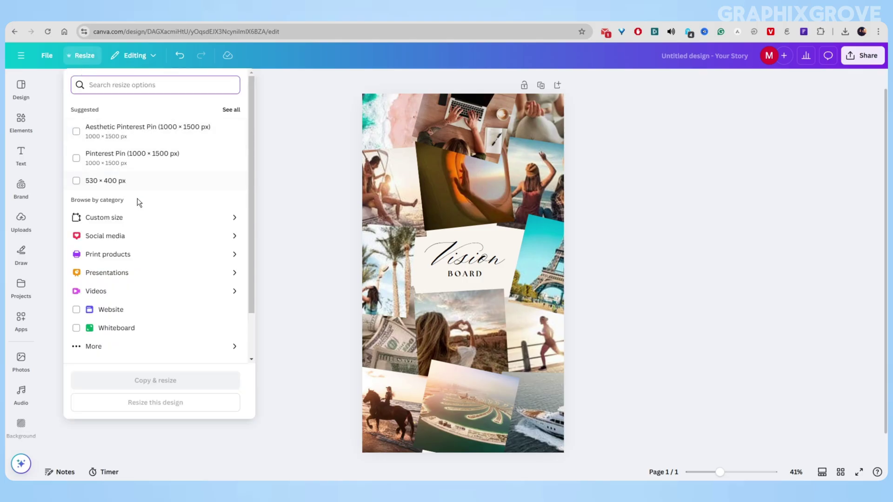
left_click(137, 217)
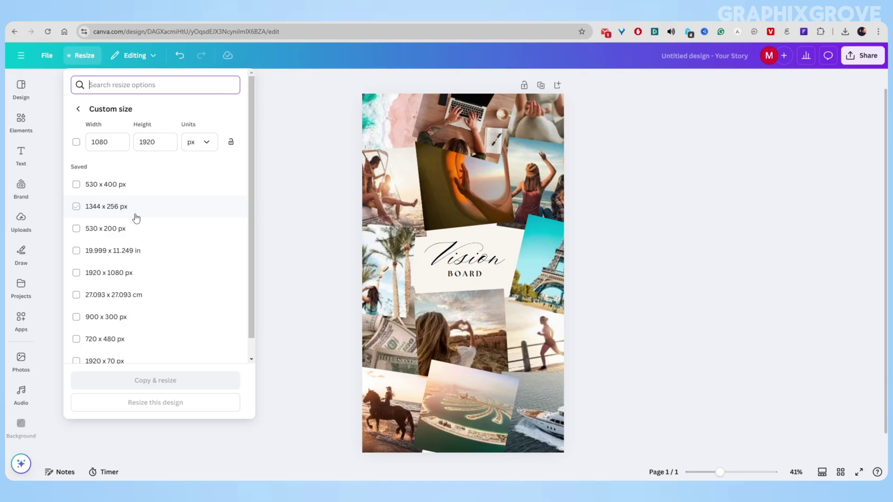
left_click(151, 143)
left_click(105, 141)
left_click(154, 143)
left_click(79, 110)
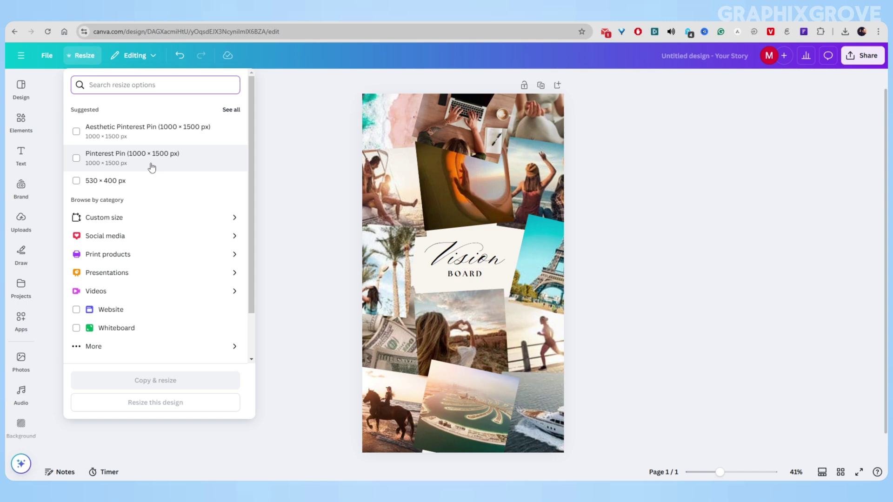
Step: Add a 1920 × 1080 landscape custom size and create a resized copy of the collage
left_click(103, 217)
left_click(76, 142)
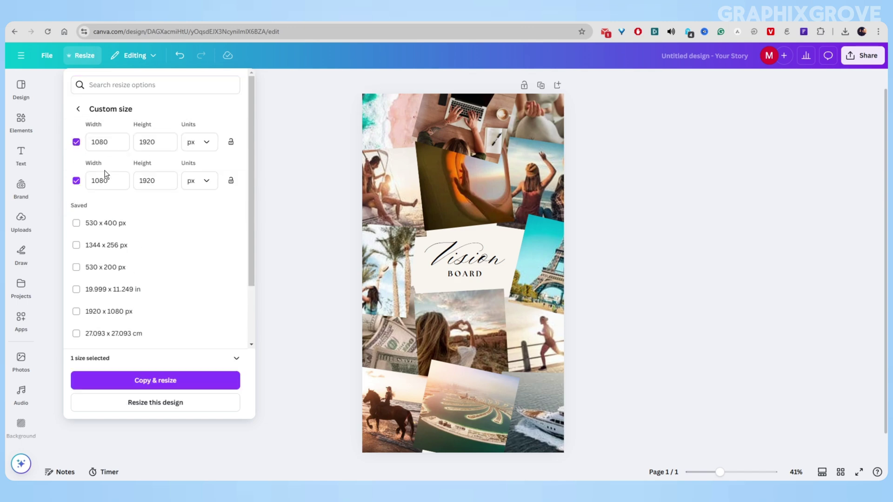
double_click(102, 181)
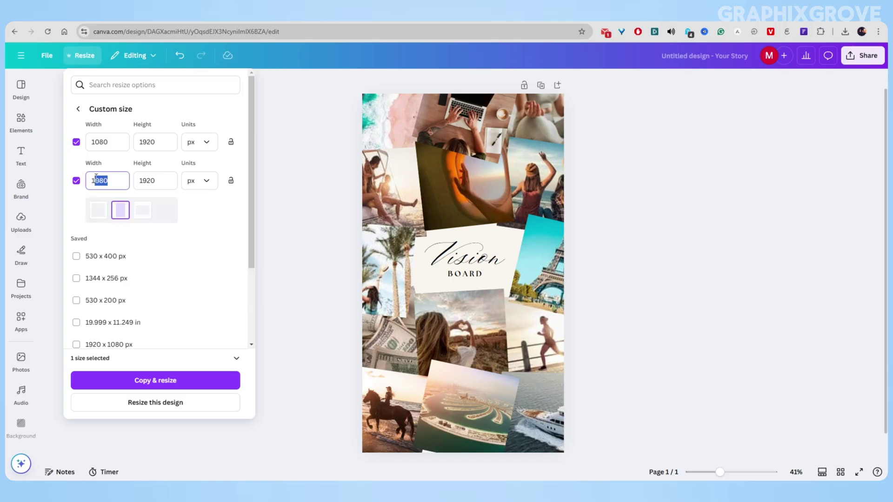
key("Return")
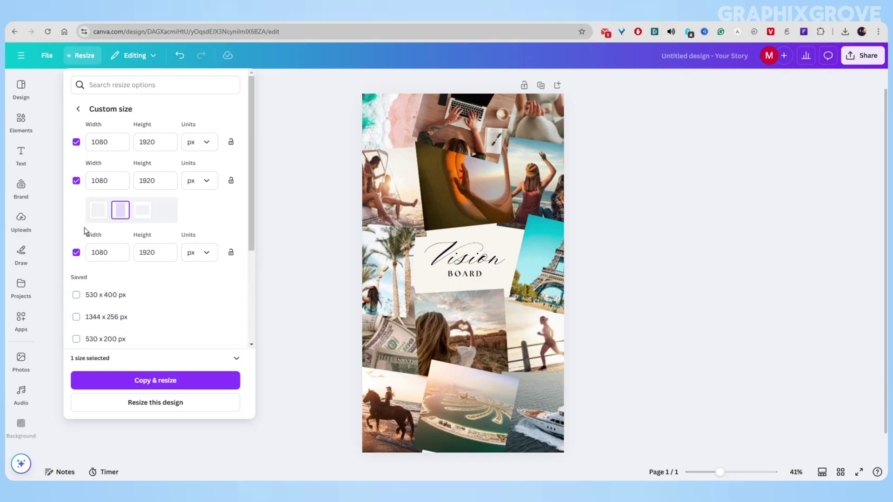
left_click(76, 181)
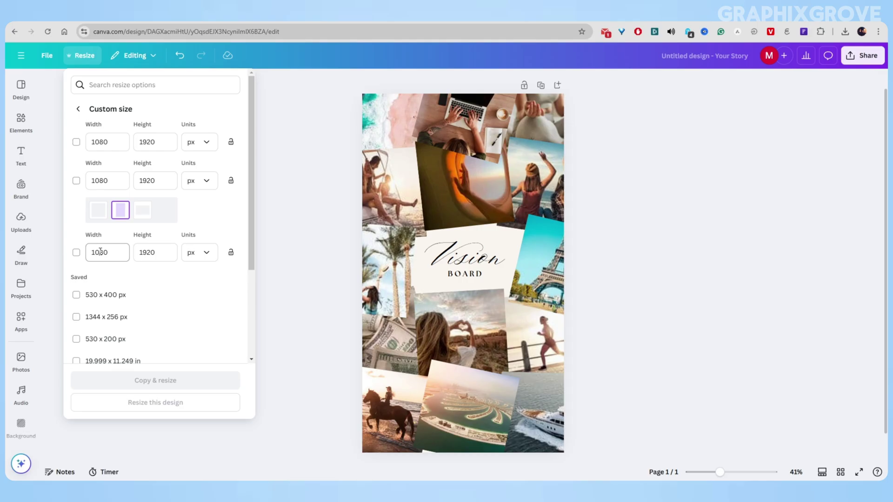
left_click(76, 181)
left_click(142, 210)
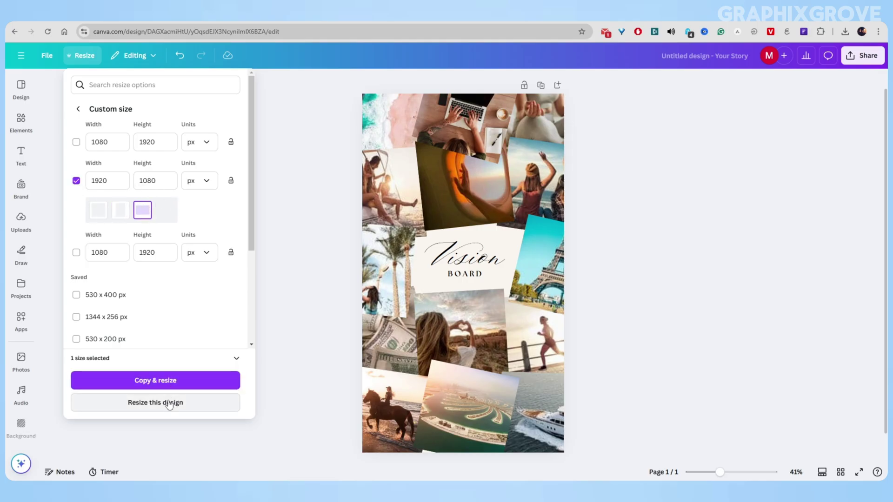
left_click(165, 381)
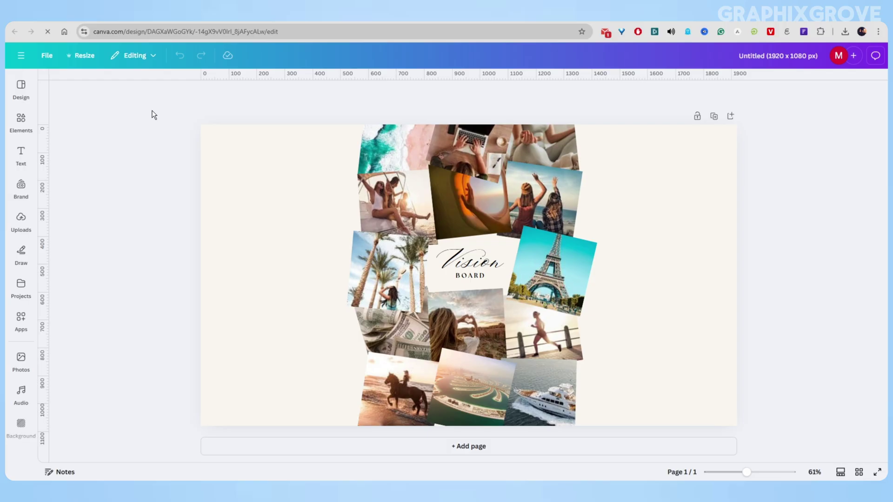
Step: Select all collage elements and stretch them out to the page's left and right edges
left_click_drag(154, 114, 745, 445)
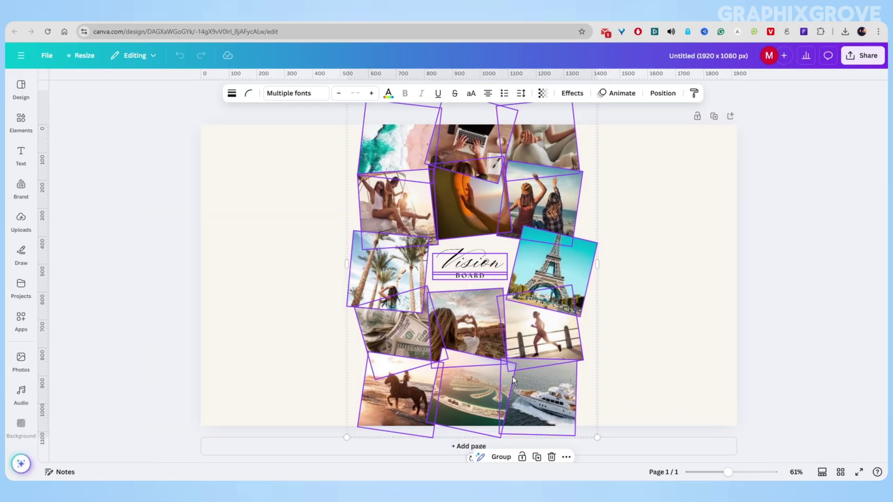
left_click_drag(347, 263, 188, 240)
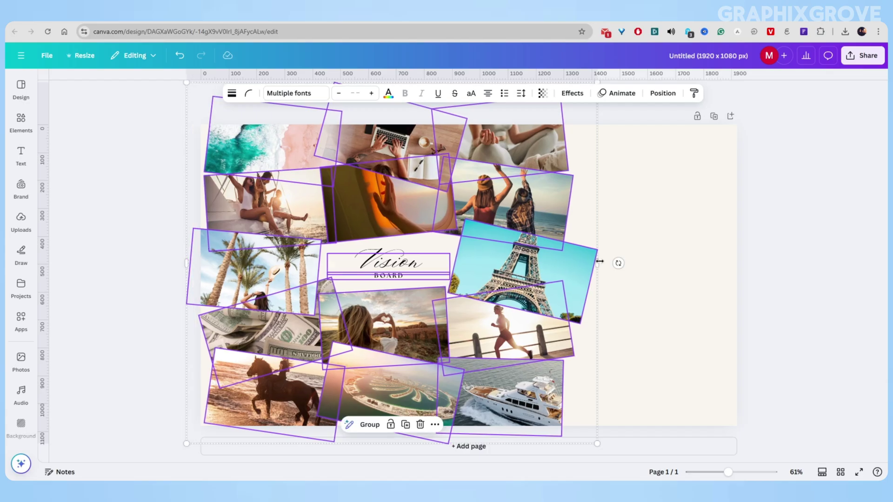
left_click_drag(599, 262, 794, 262)
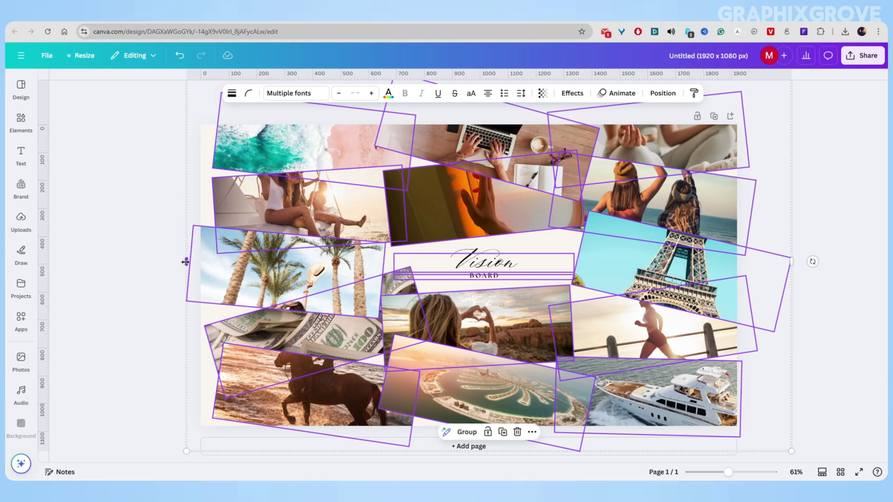
left_click_drag(186, 262, 167, 262)
left_click(117, 240)
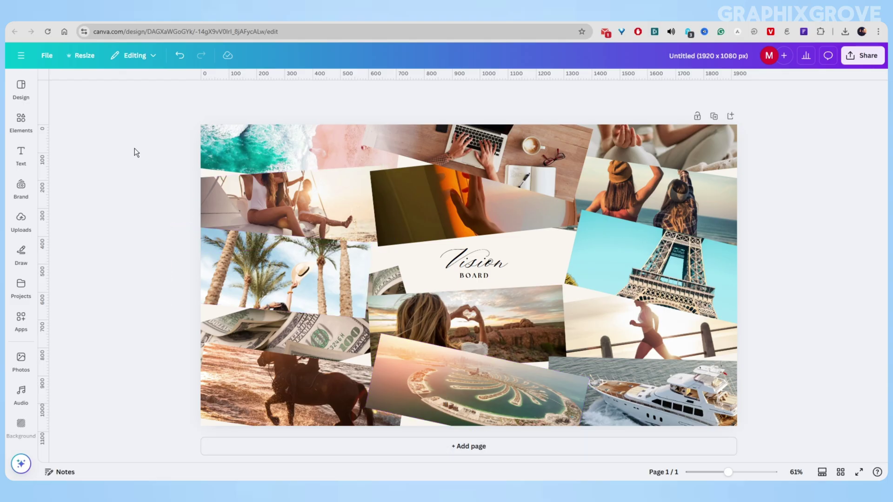
left_click(84, 55)
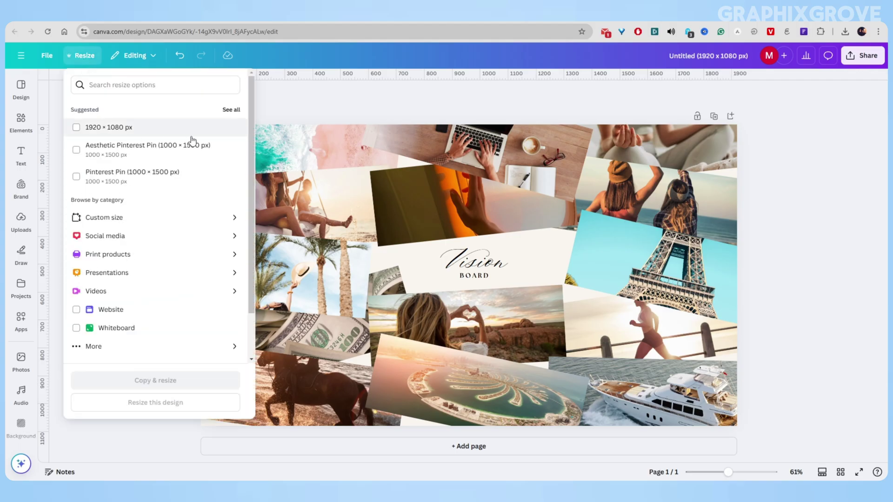
scroll(196, 294, "down", 2)
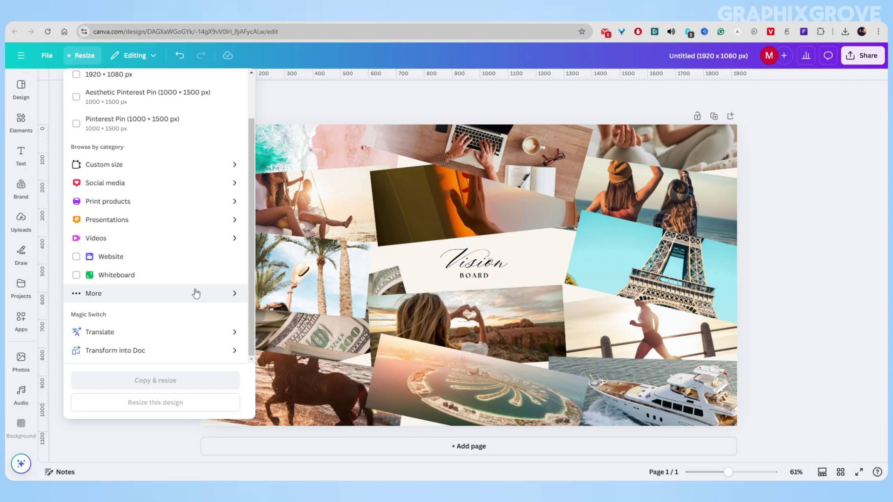
scroll(196, 279, "up", 2)
left_click(121, 218)
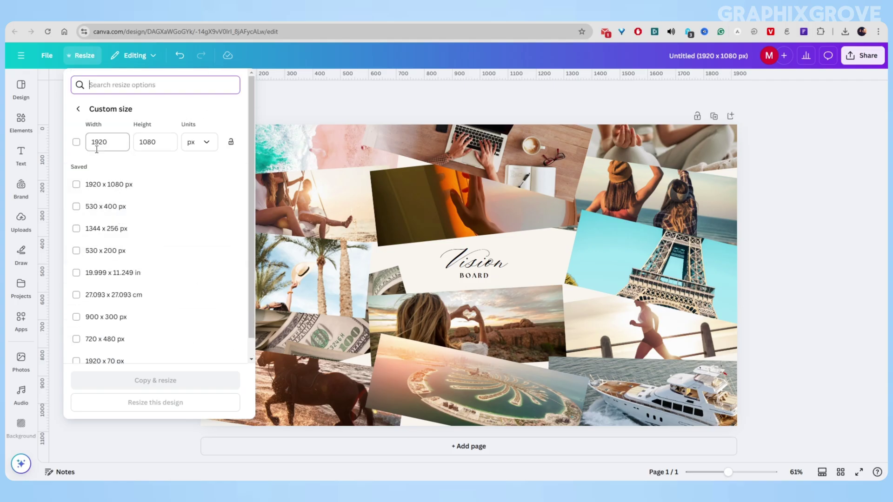
left_click(335, 112)
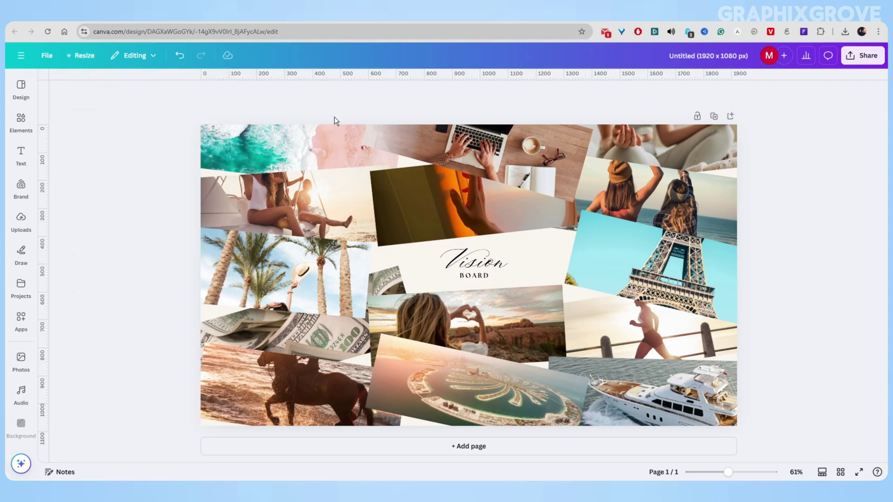